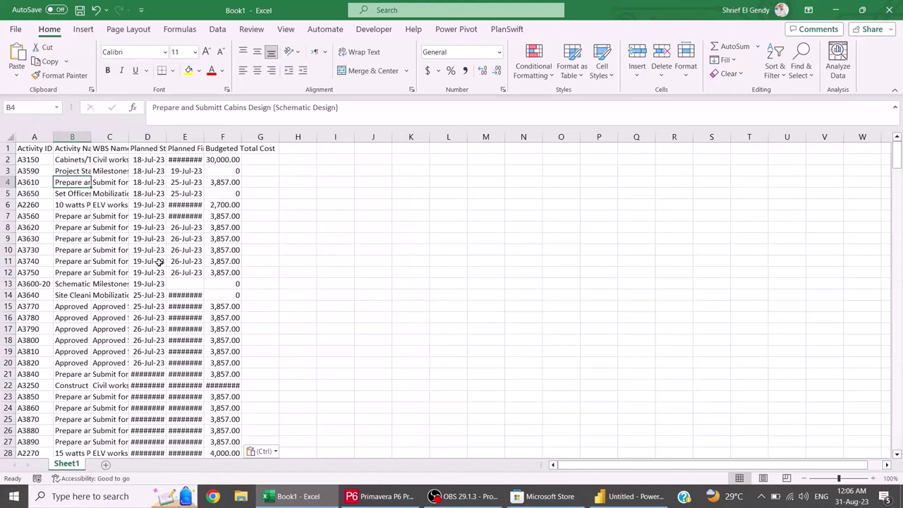
- Auto-fit the widths of columns A through F to their contents
left_click_drag(35, 137, 221, 134)
double_click(166, 136)
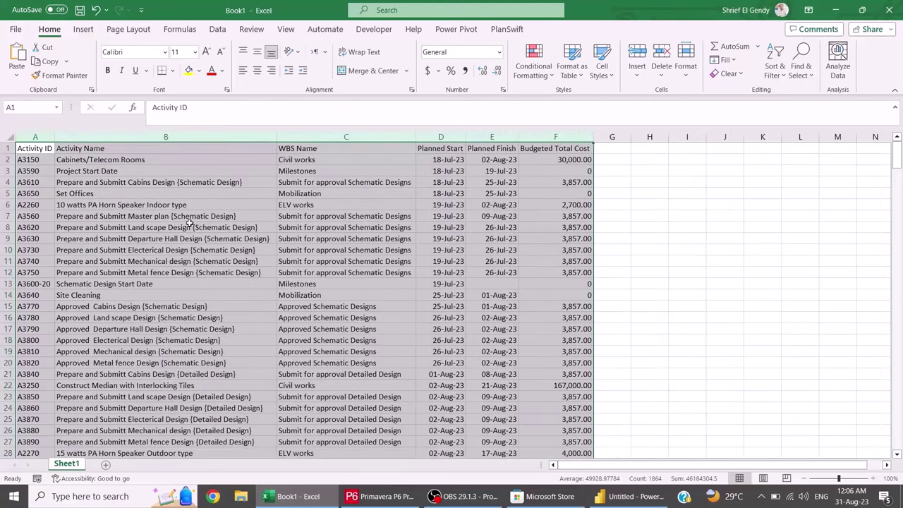
left_click(105, 194)
- Review the column headers from Activity ID to Budgeted Total Cost and compare them with the activity list in Primavera P6
left_click(41, 150)
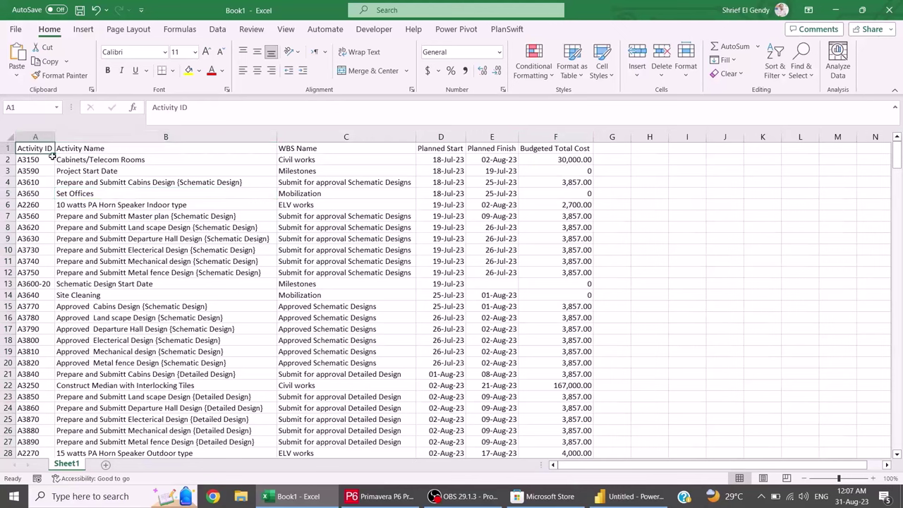
left_click(180, 151)
left_click(303, 150)
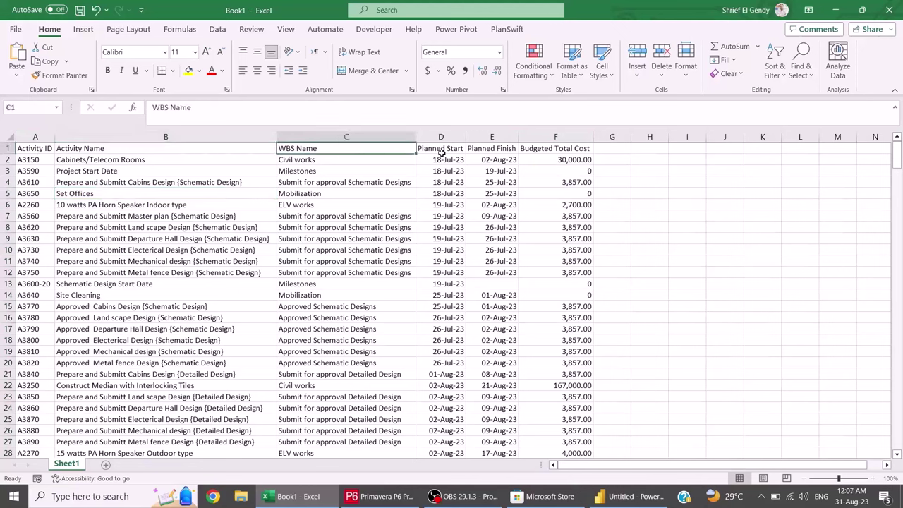
left_click(441, 151)
left_click(485, 148)
left_click(546, 150)
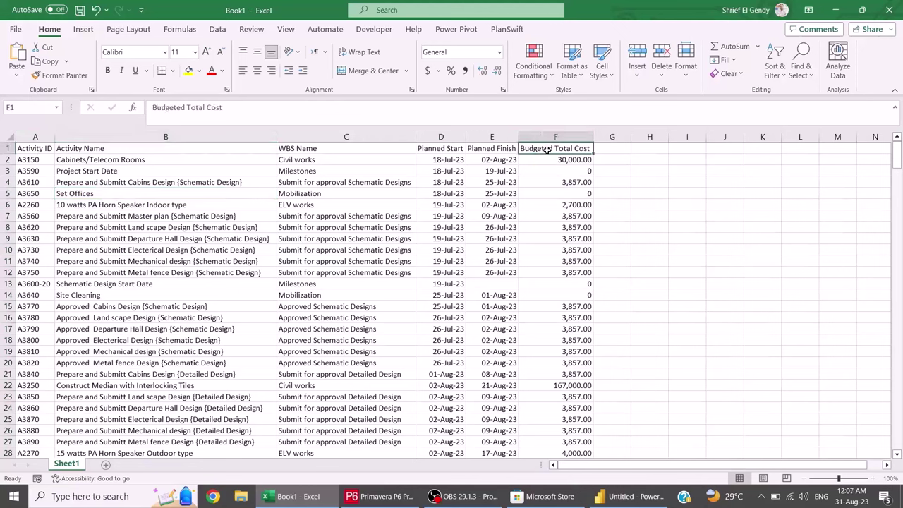
left_click(380, 496)
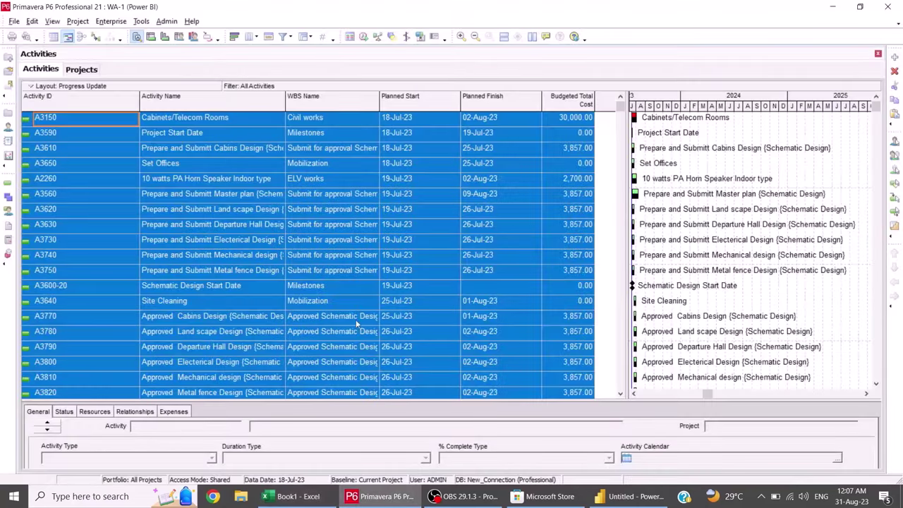
left_click(296, 496)
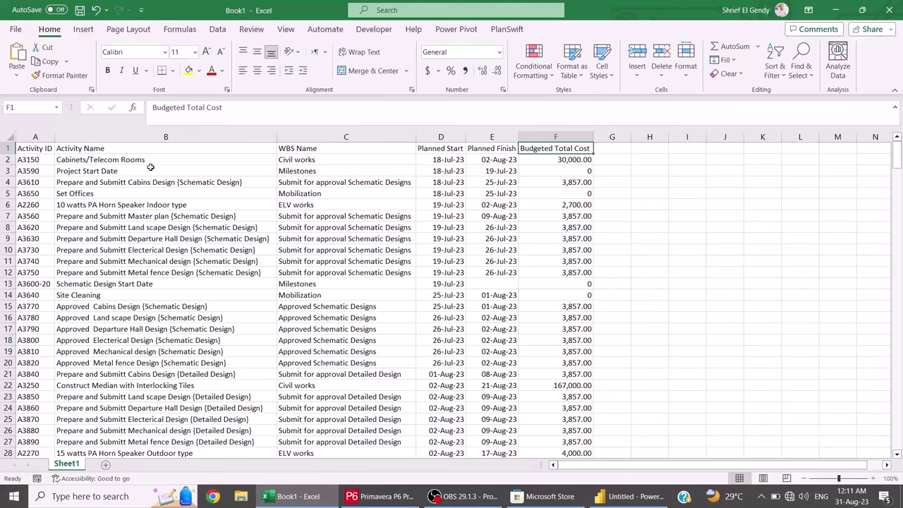
left_click(366, 495)
left_click(327, 496)
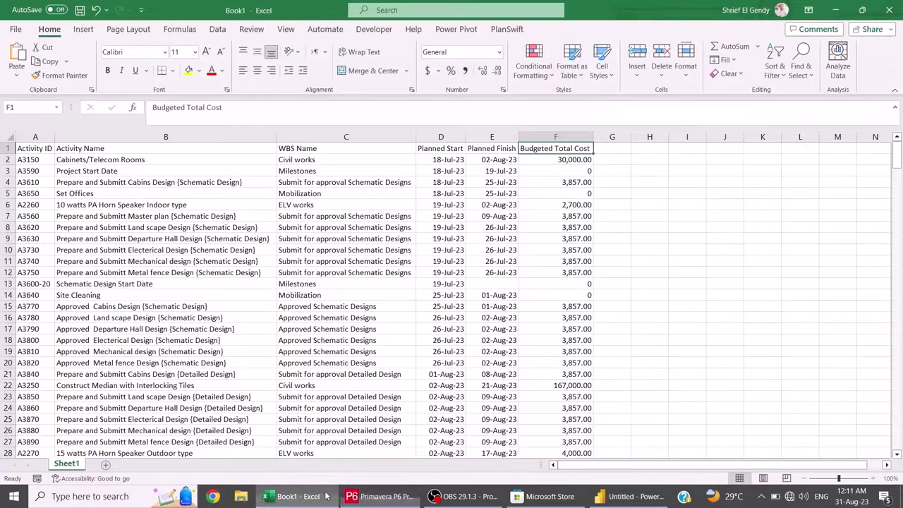
left_click(58, 205)
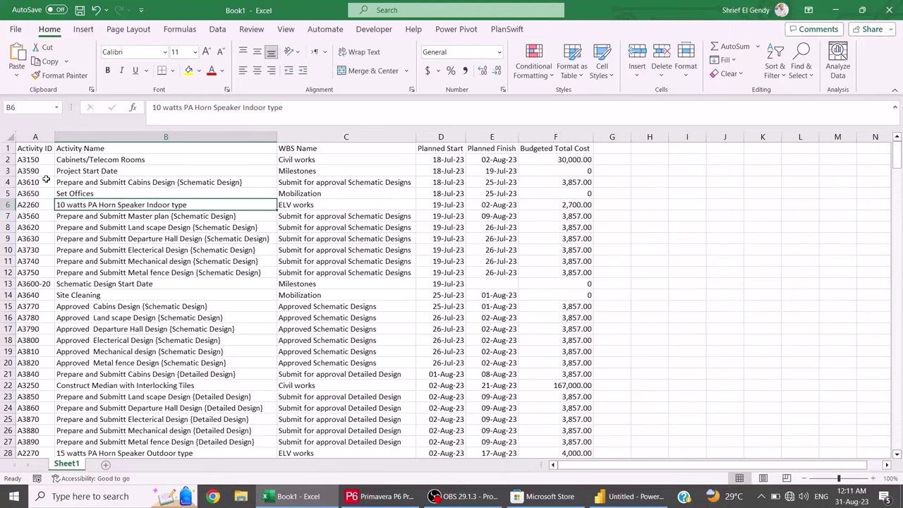
left_click_drag(162, 249, 211, 283)
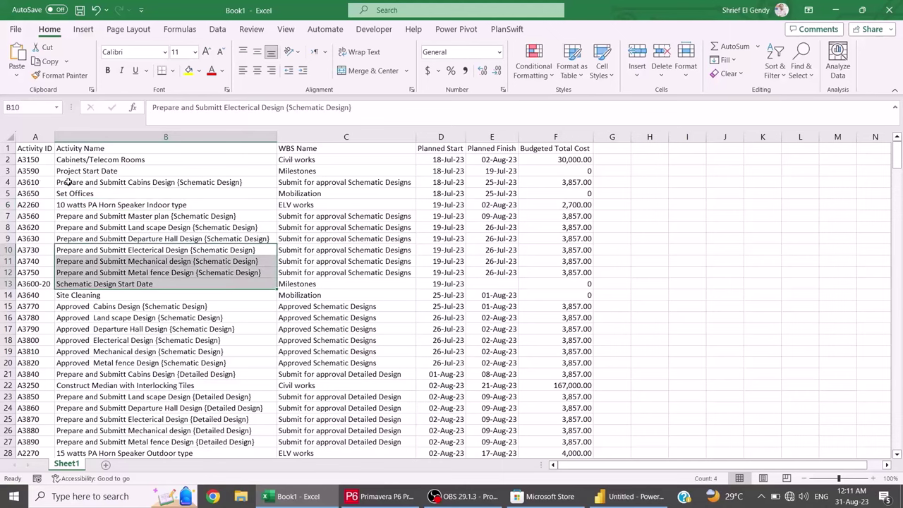
- Convert the activity data in A1:F312 into a table that has headers
left_click_drag(44, 148, 536, 188)
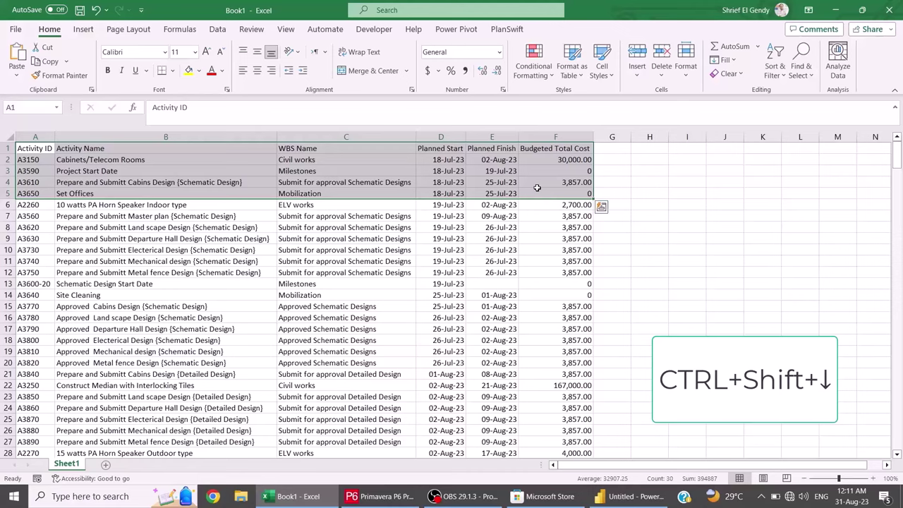
key("ctrl+shift+Down")
scroll(493, 284, "down", 4)
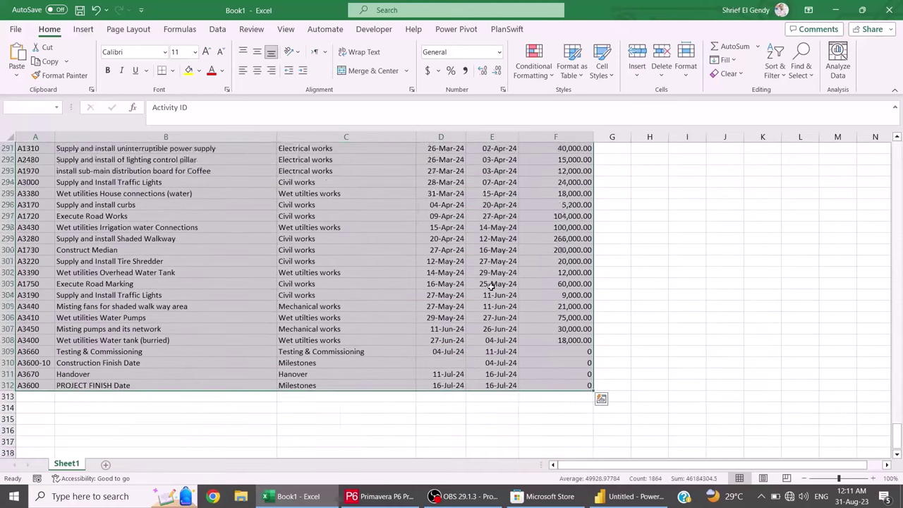
scroll(491, 285, "up", 20)
scroll(491, 286, "up", 20)
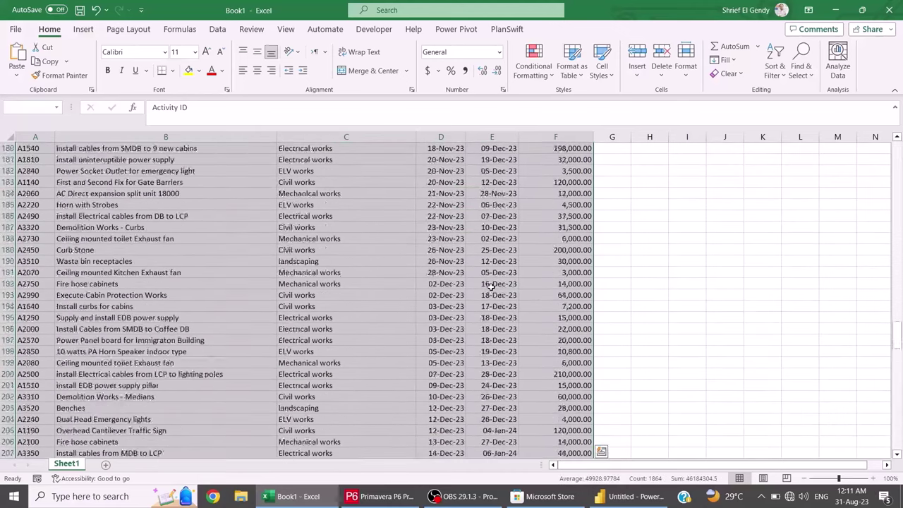
scroll(491, 286, "up", 20)
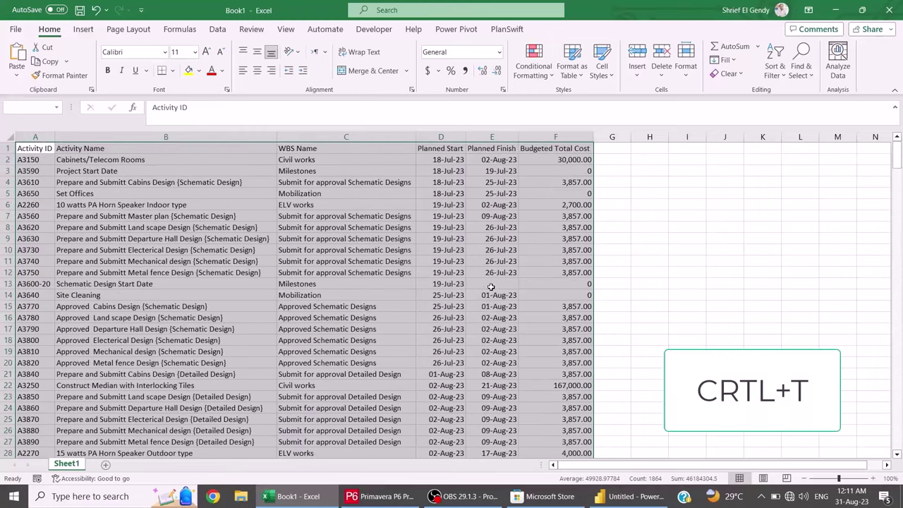
key("ctrl+t")
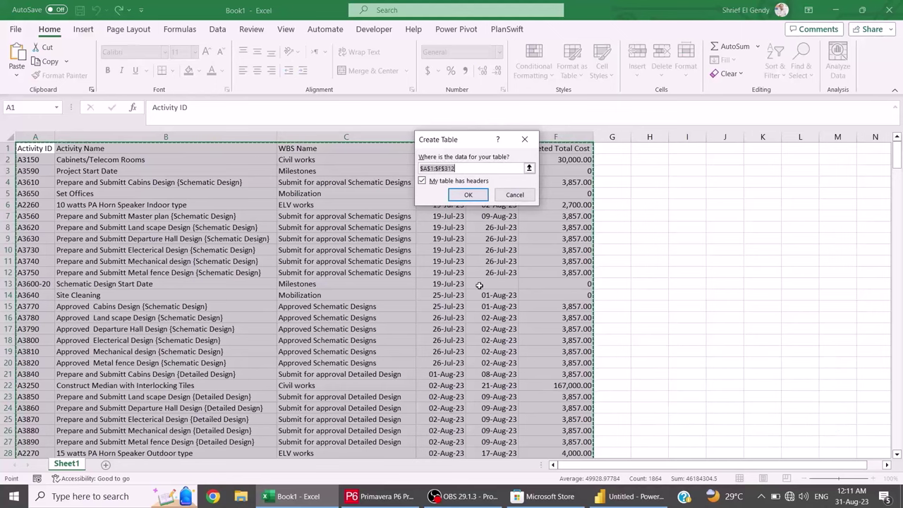
left_click(479, 197)
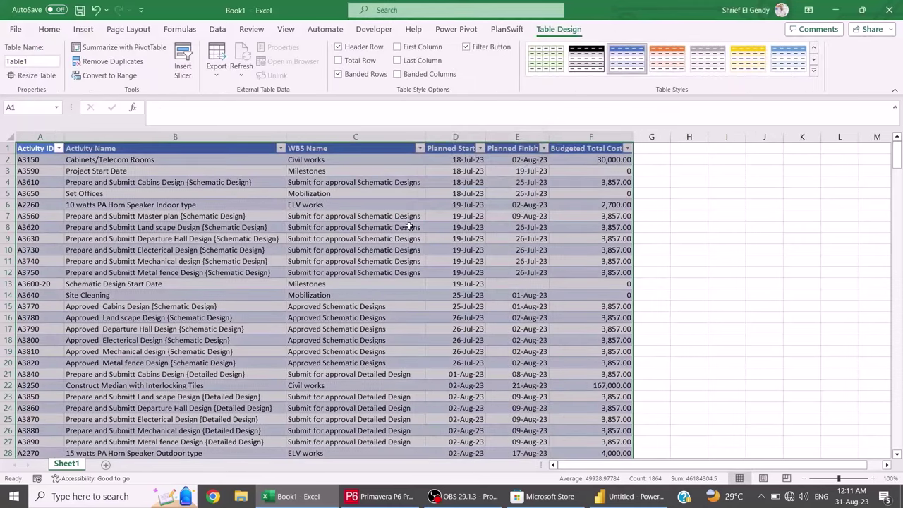
- Try to rename the activity table as "Data from P6"
left_click(199, 239)
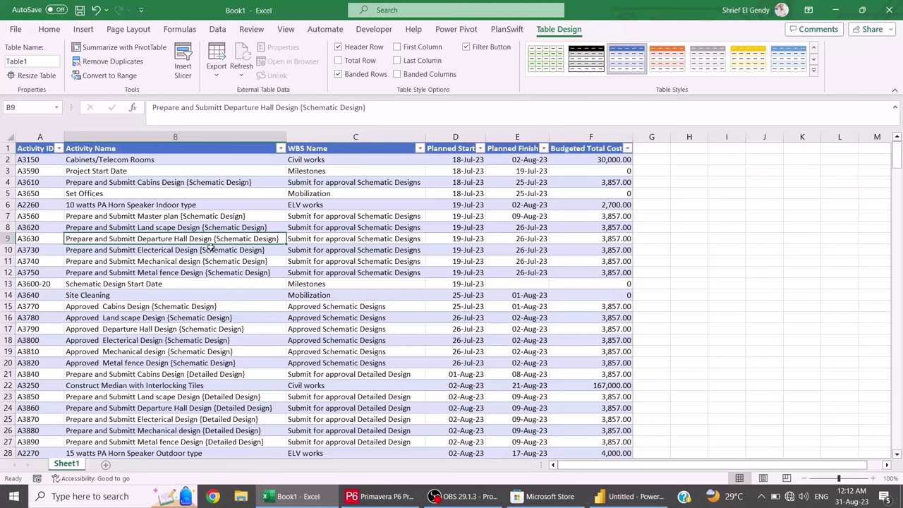
left_click(132, 207)
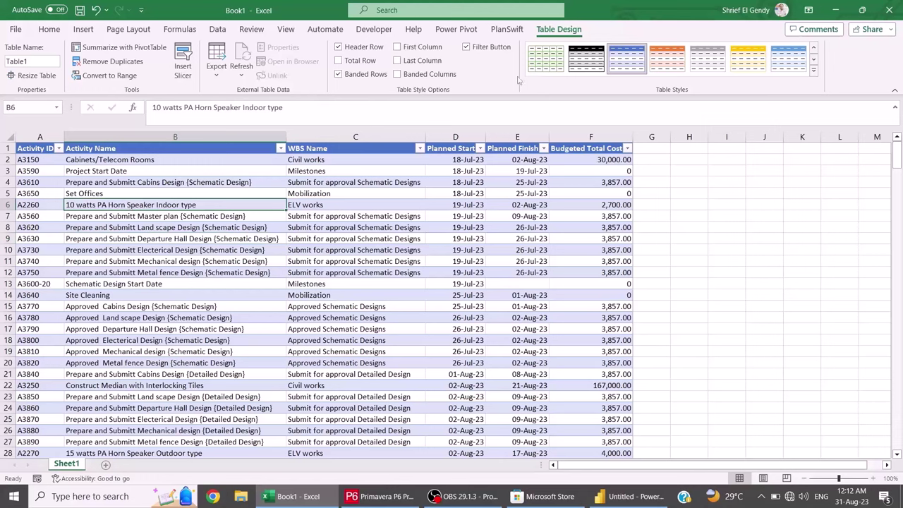
left_click(59, 62)
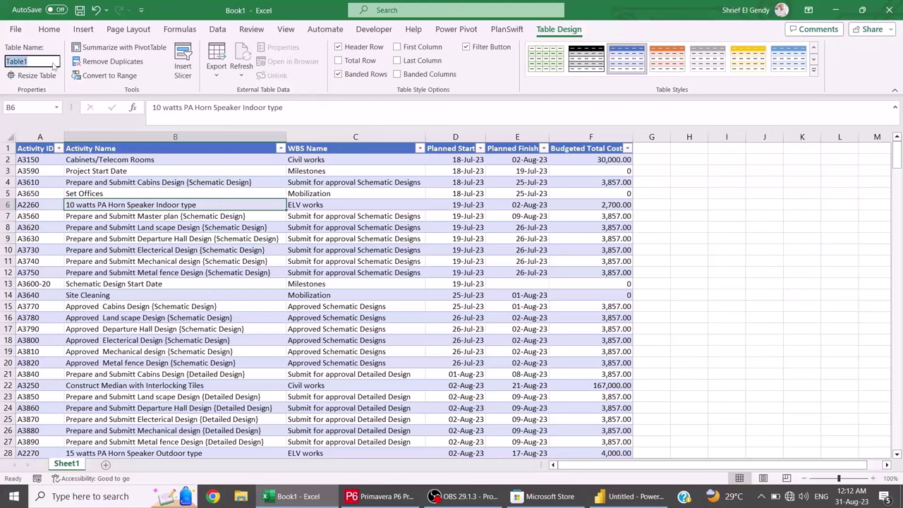
left_click(36, 63)
double_click(37, 63)
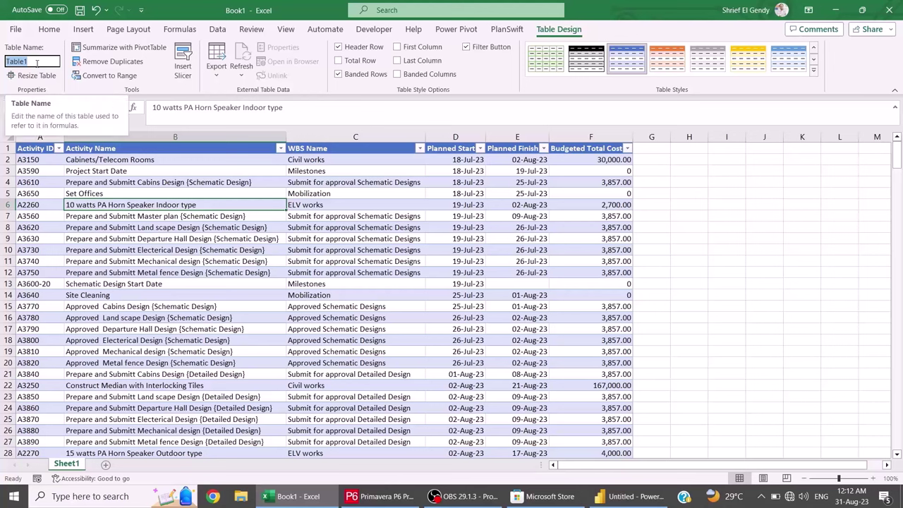
type("Da")
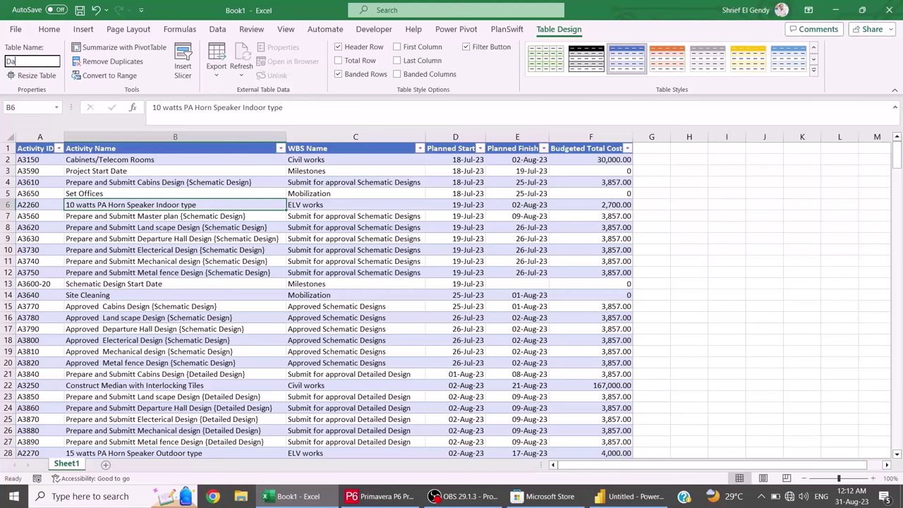
type("ta from P6")
key("Return")
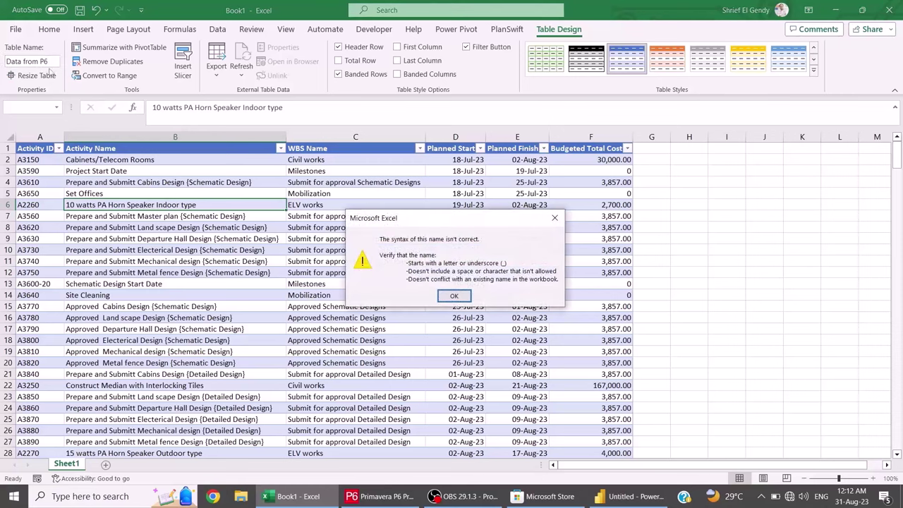
left_click(455, 295)
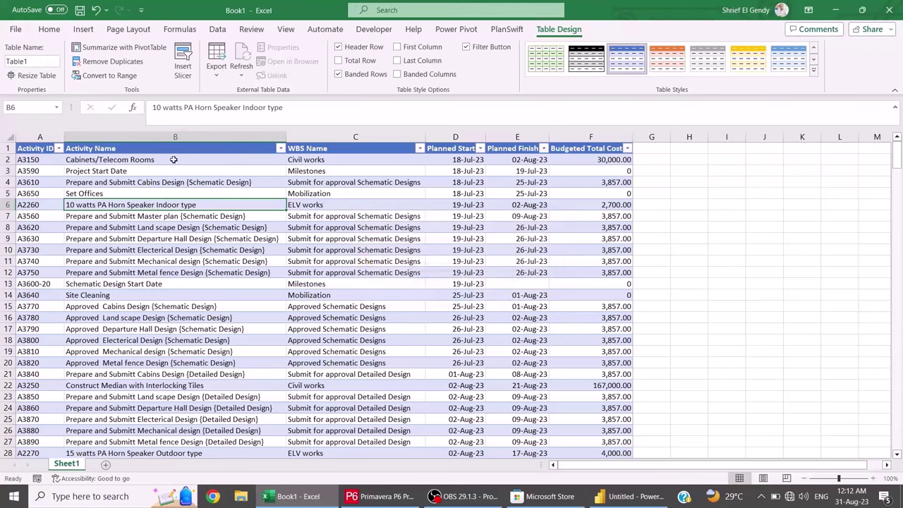
- Rename the activity table as Data_From_P6
left_click(19, 63)
left_click_drag(18, 64, 37, 62)
type("dATA")
key("BackSpace")
key("BackSpace")
key("BackSpace")
key("BackSpace")
type("Data_From_P6")
key("Return")
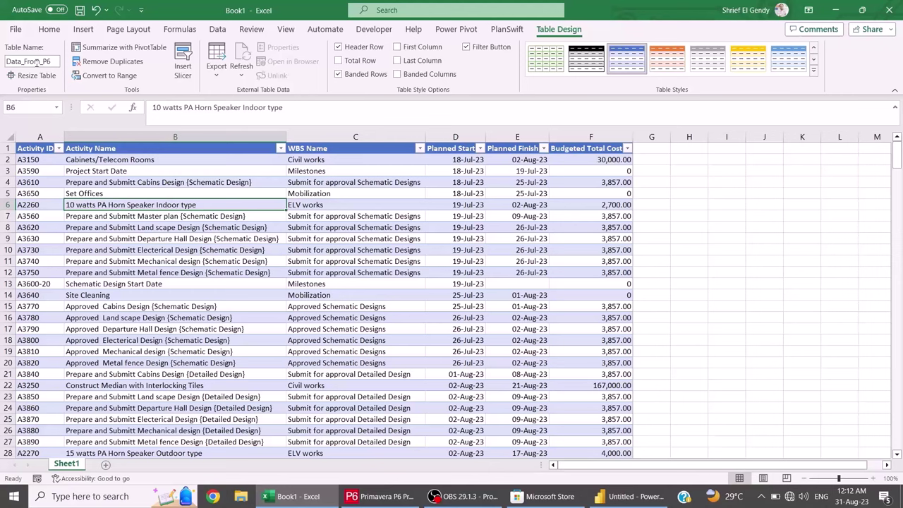
left_click(184, 238)
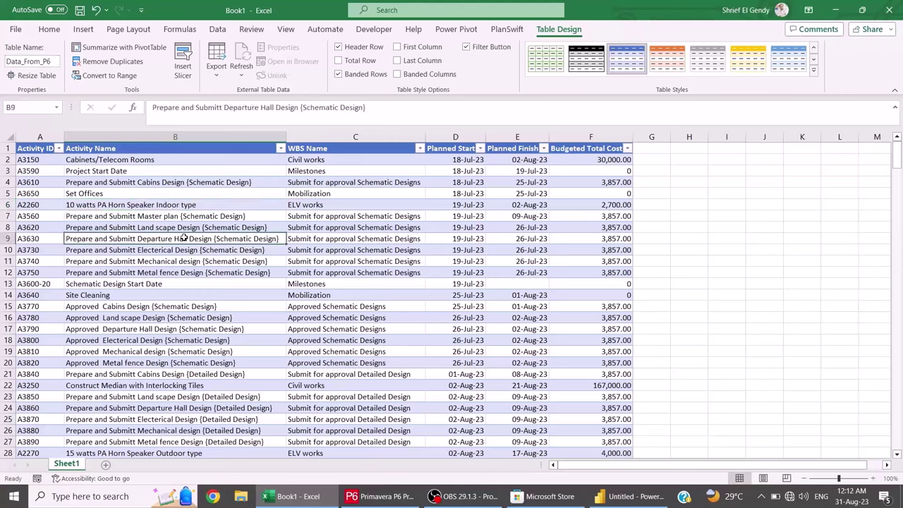
double_click(71, 464)
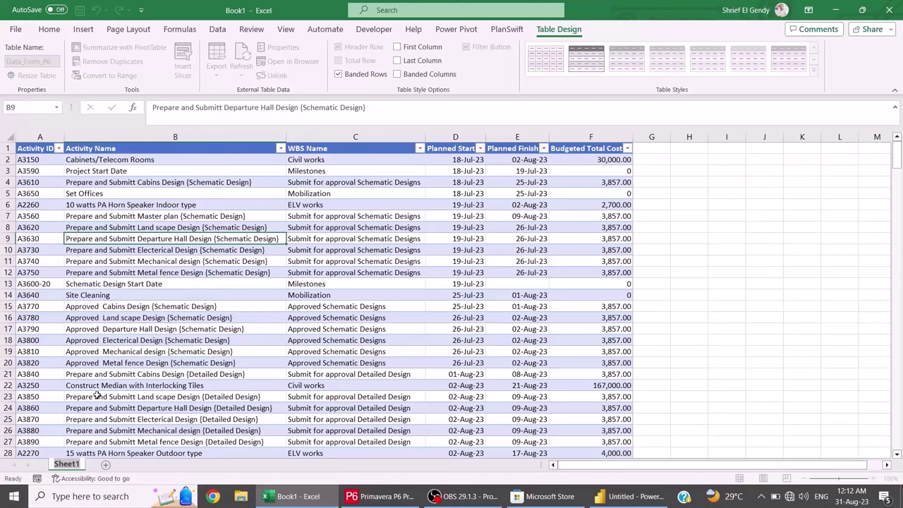
left_click(265, 281)
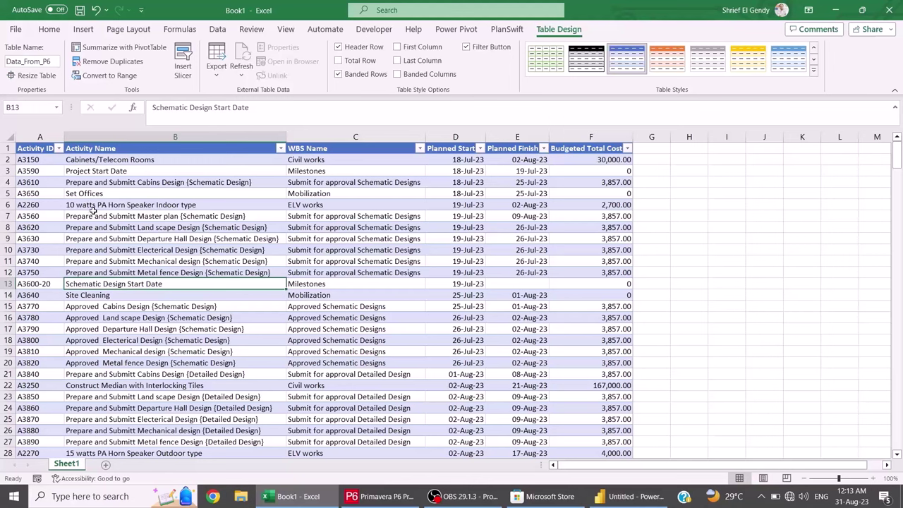
- Examine the activity rows down the table and check the filter lists of the planned start and planned finish columns for valid dates
scroll(46, 159, "down", 19)
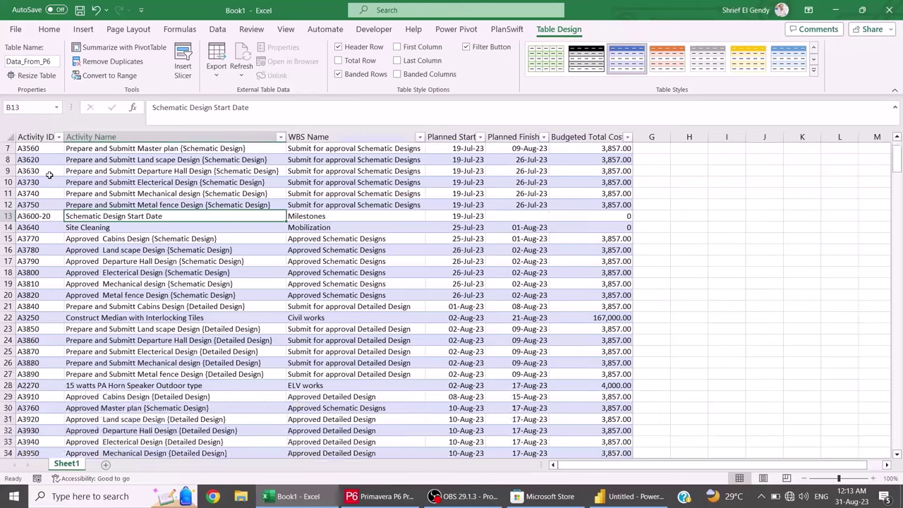
scroll(51, 172, "down", 20)
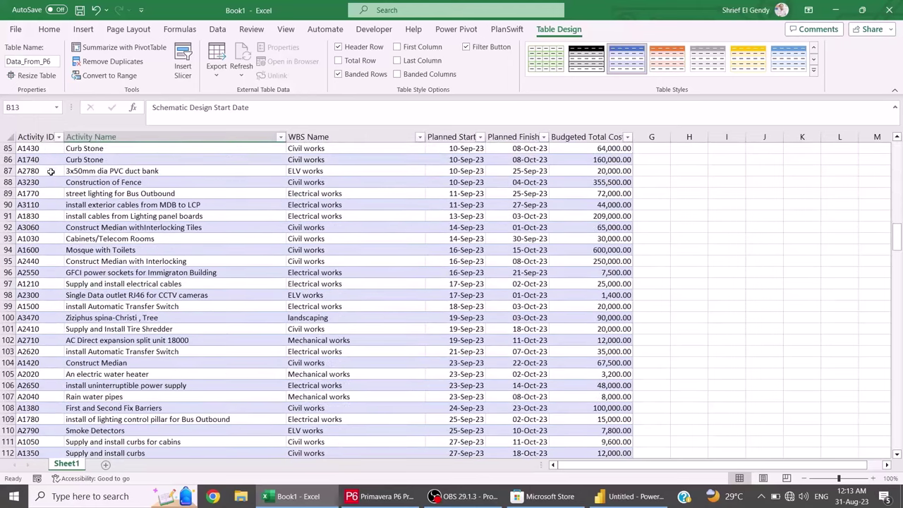
scroll(50, 175, "down", 20)
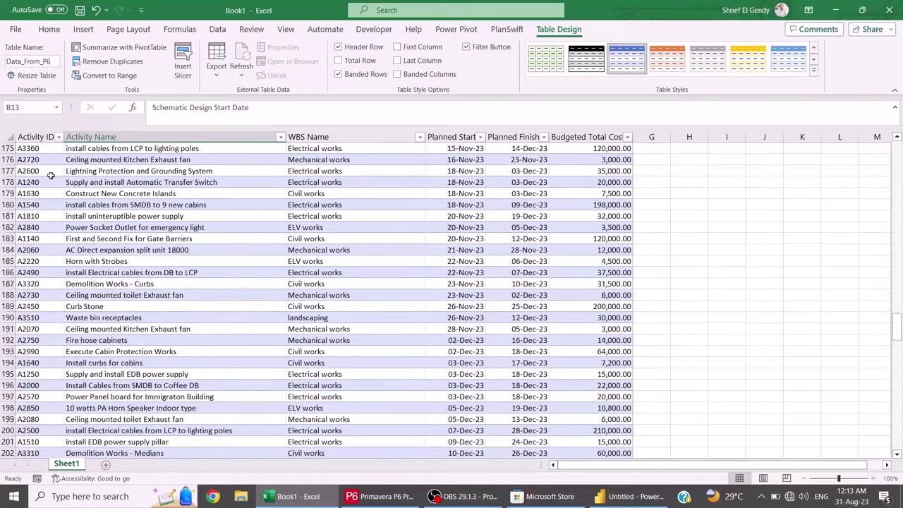
scroll(51, 179, "down", 14)
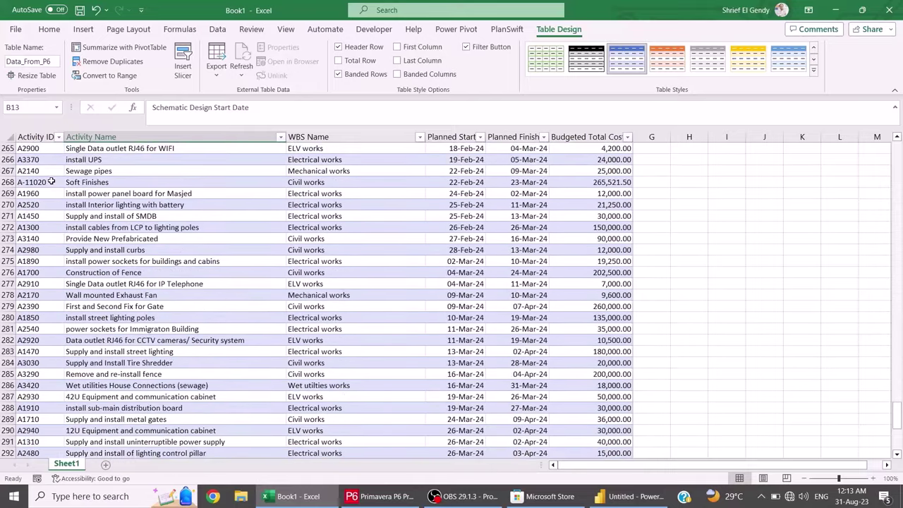
left_click(471, 136)
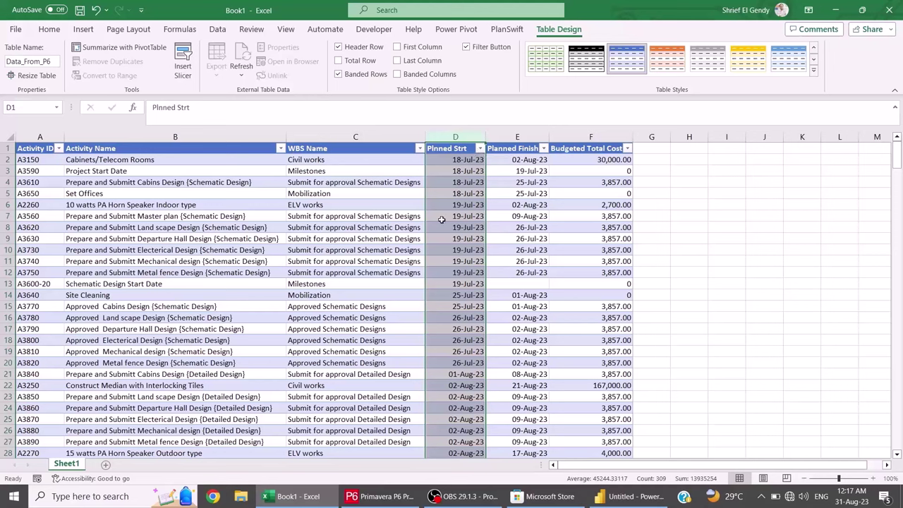
left_click(517, 137)
left_click(543, 148)
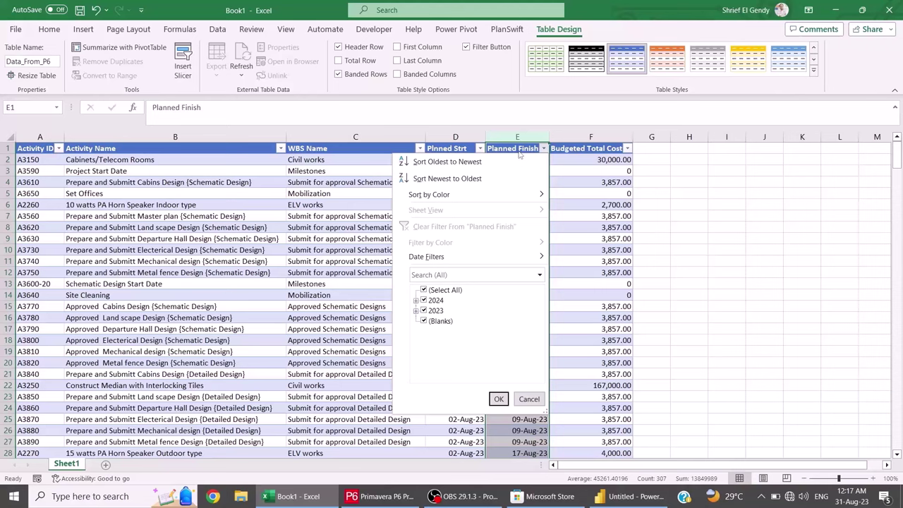
left_click(543, 150)
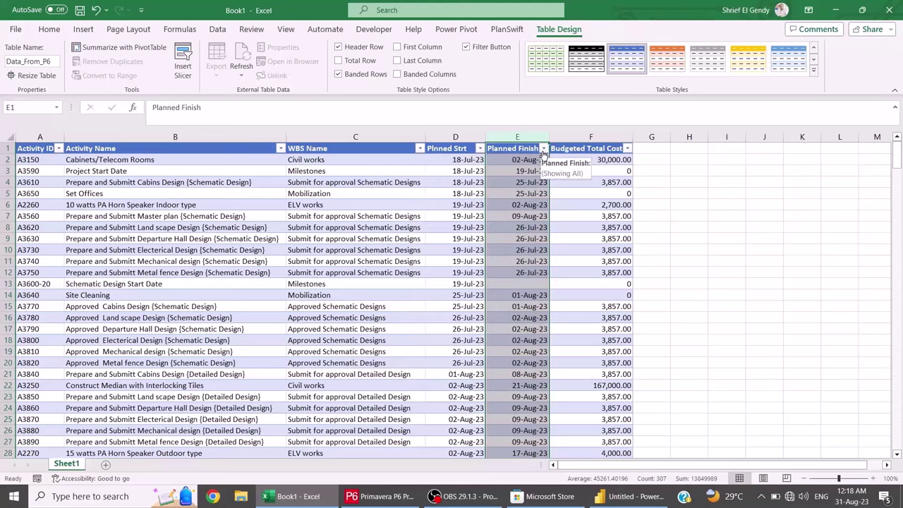
left_click(479, 148)
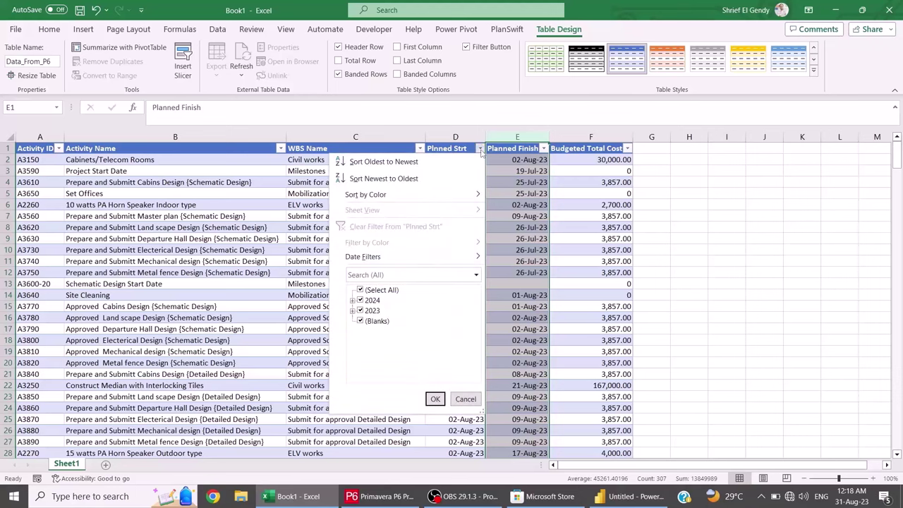
left_click(479, 150)
- Examine the planned dates and the Budgeted Total Cost values down the whole table
left_click(574, 184)
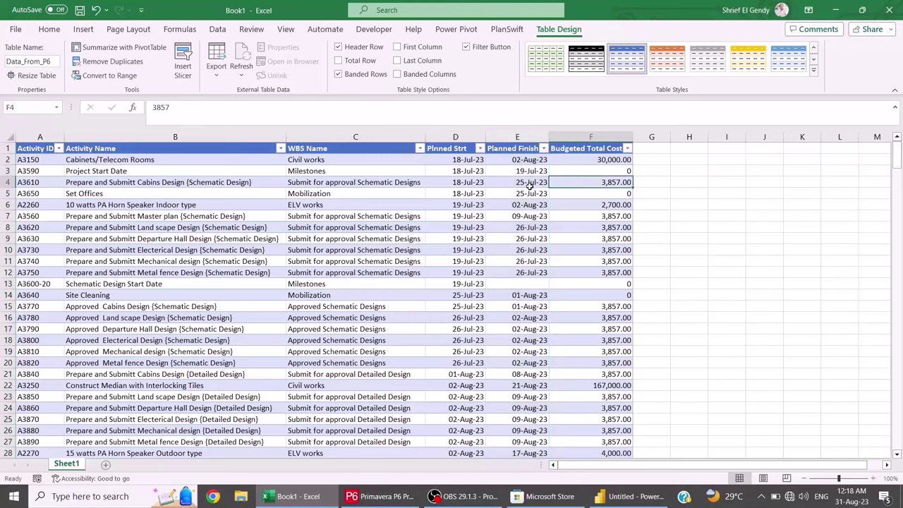
left_click_drag(530, 184, 459, 363)
left_click_drag(595, 184, 592, 432)
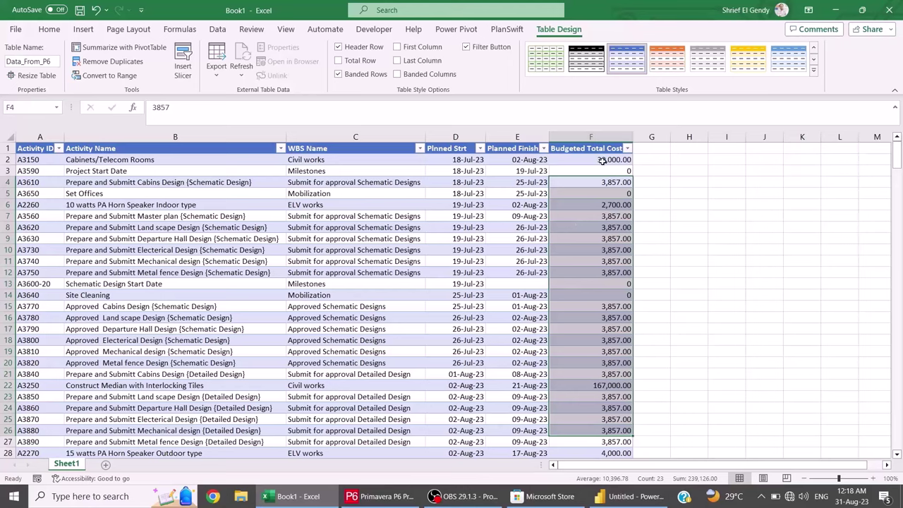
left_click_drag(600, 161, 584, 302)
scroll(282, 278, "down", 2)
scroll(270, 261, "down", 20)
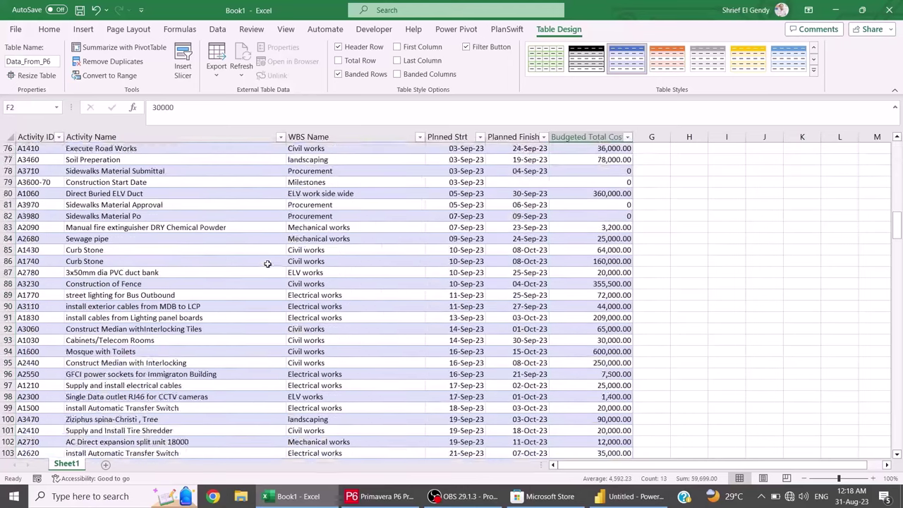
scroll(269, 261, "down", 20)
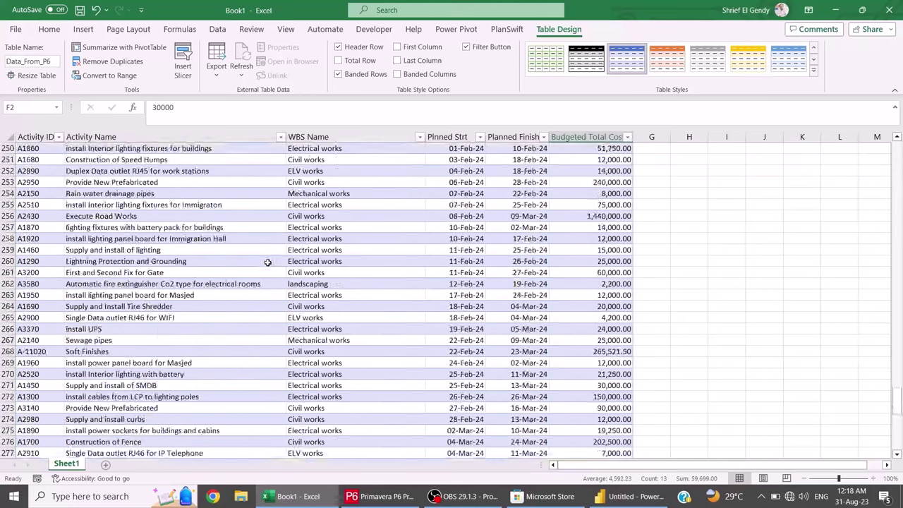